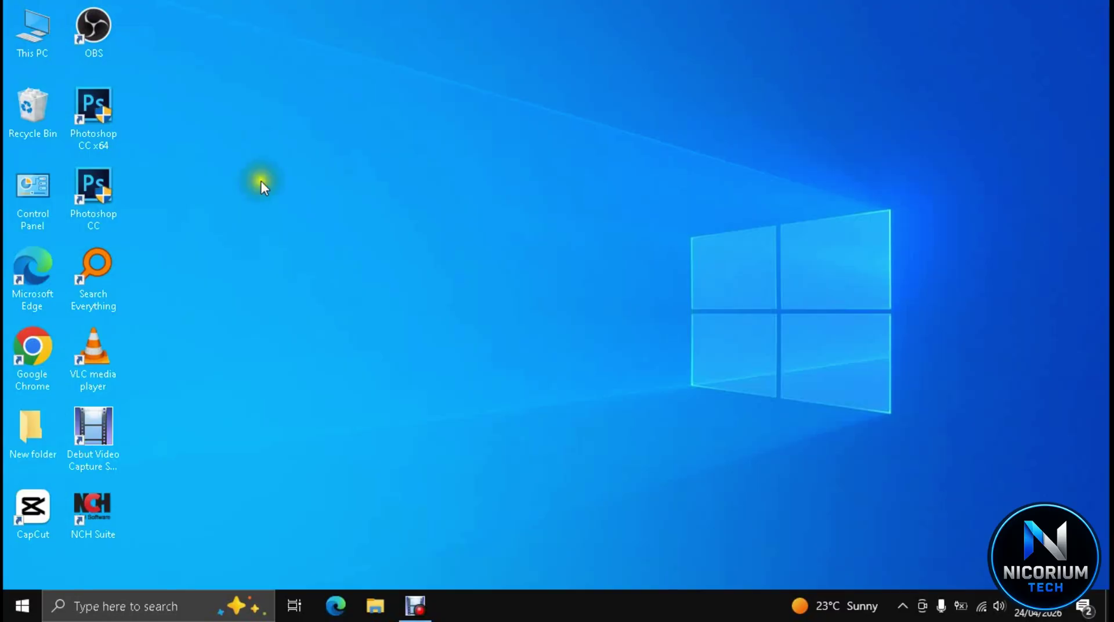
# Open Google Chrome, search for "winrar download" and download WinRAR 7.20 English 64 bit from win-rar.com
pyautogui.doubleClick(41, 344)
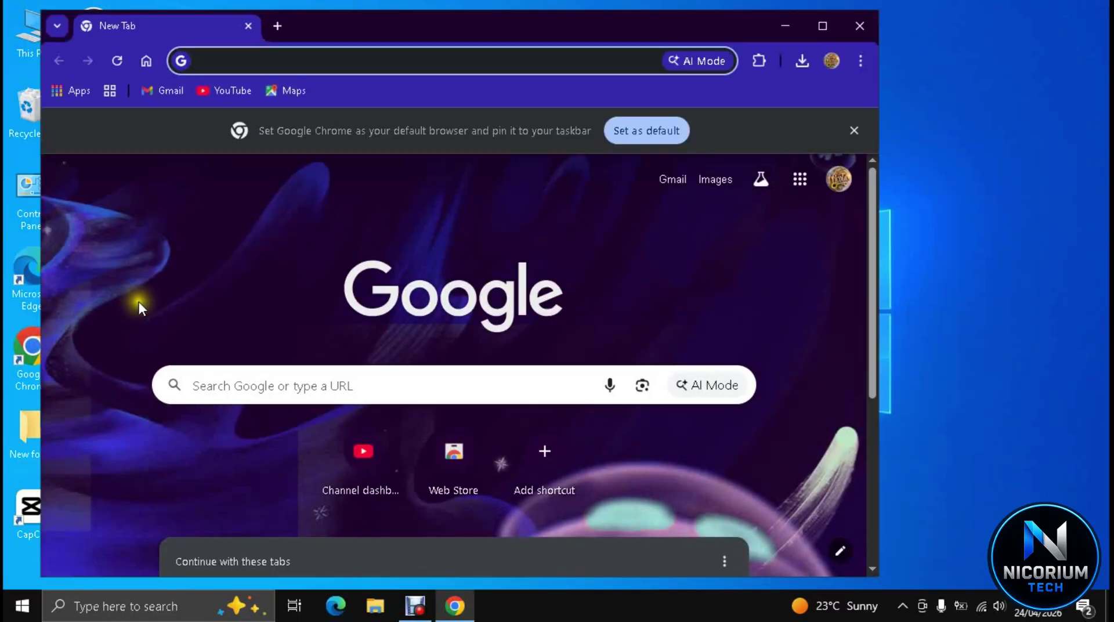
pyautogui.click(265, 58)
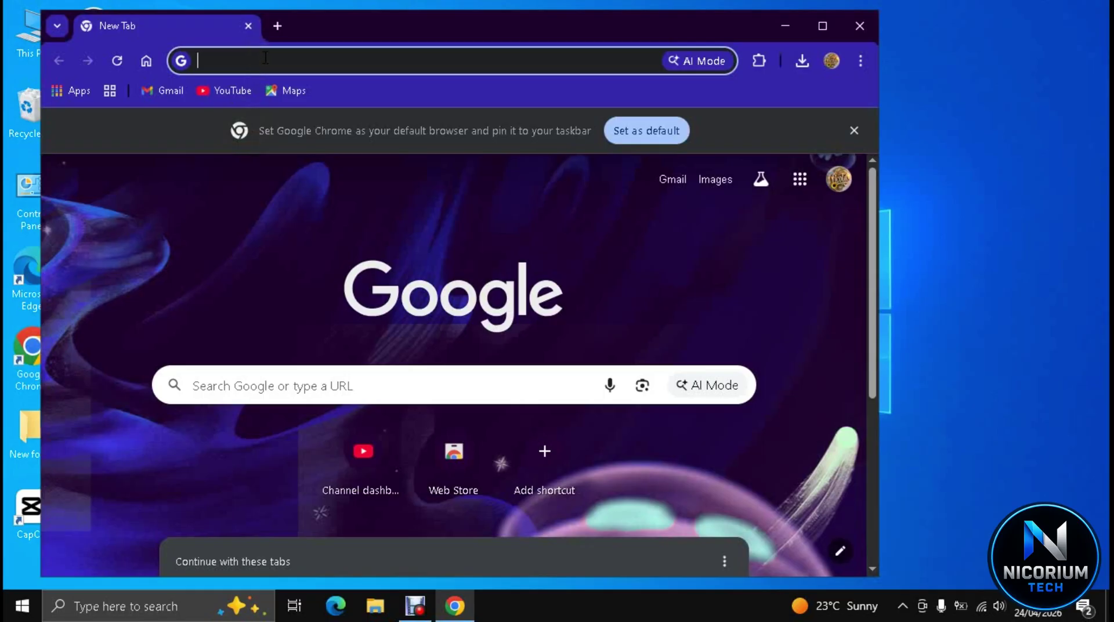
pyautogui.click(266, 58)
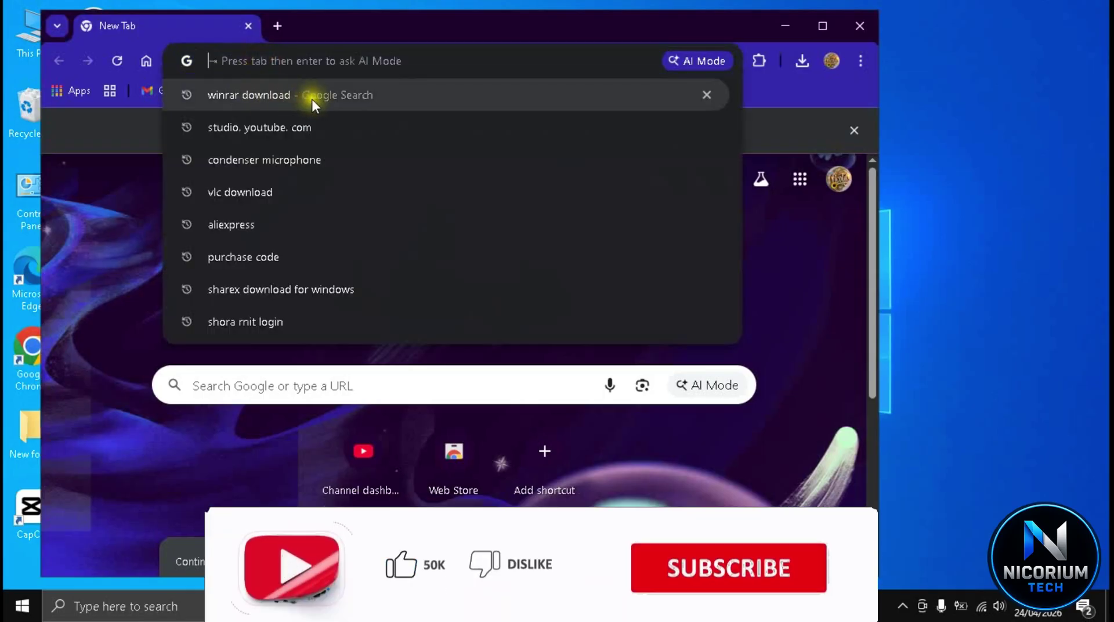
pyautogui.click(311, 99)
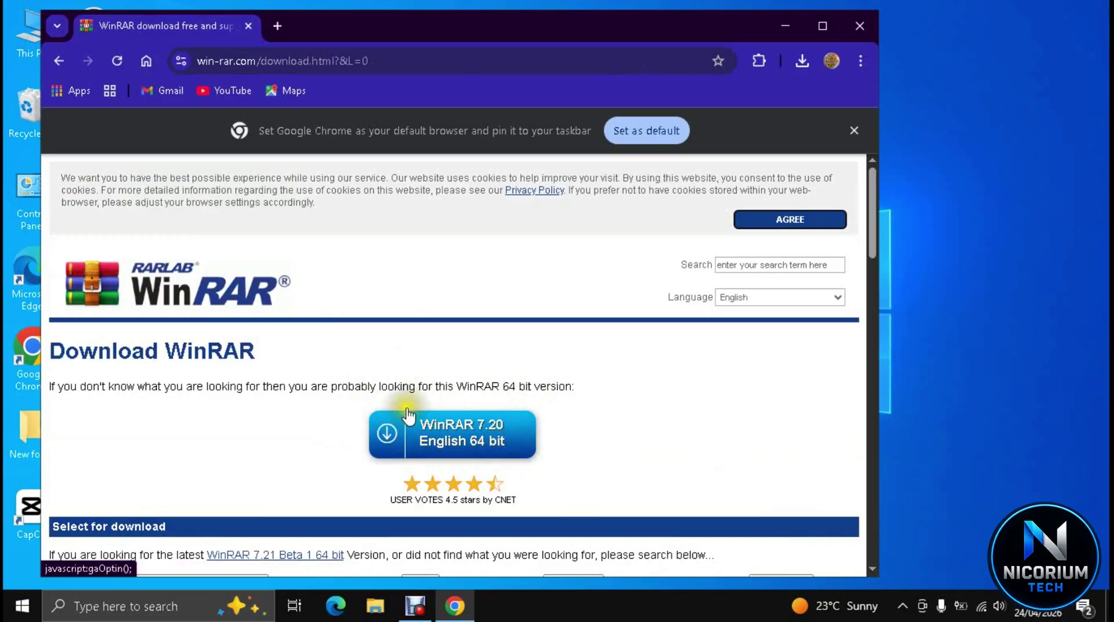
pyautogui.click(493, 434)
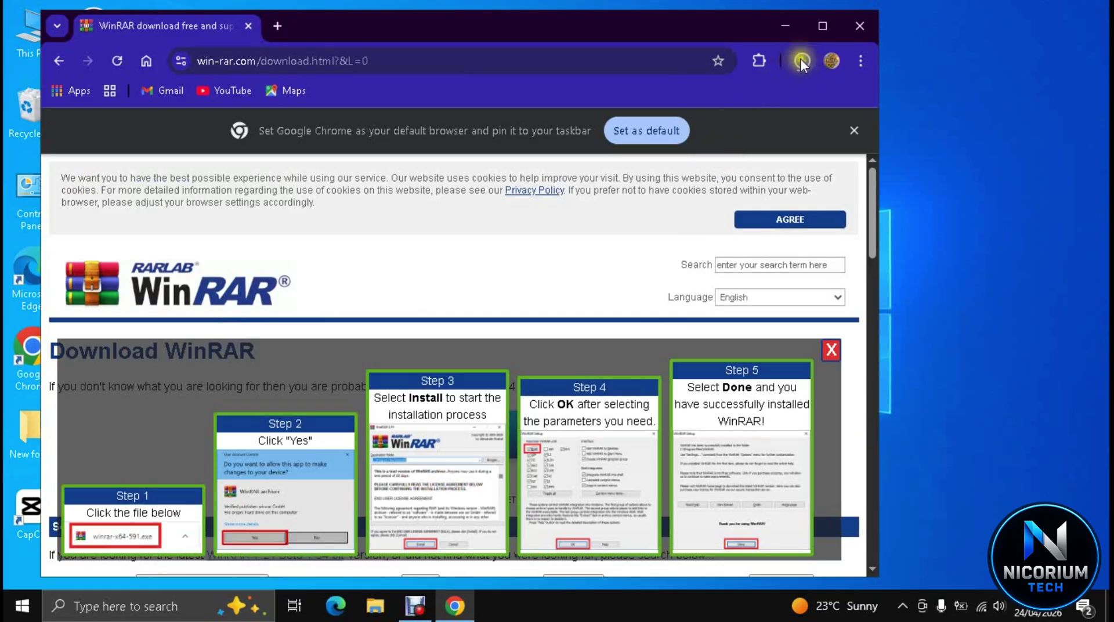
# Show the newly downloaded WinRAR installer in its folder and run it as administrator, allowing it to make changes
pyautogui.click(801, 60)
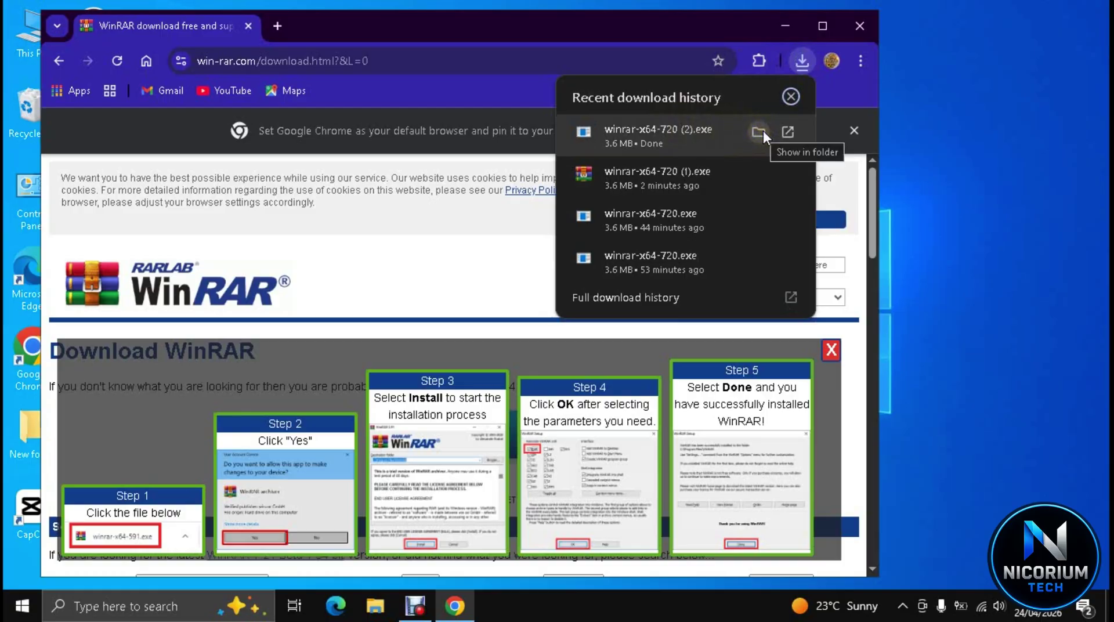
pyautogui.click(764, 132)
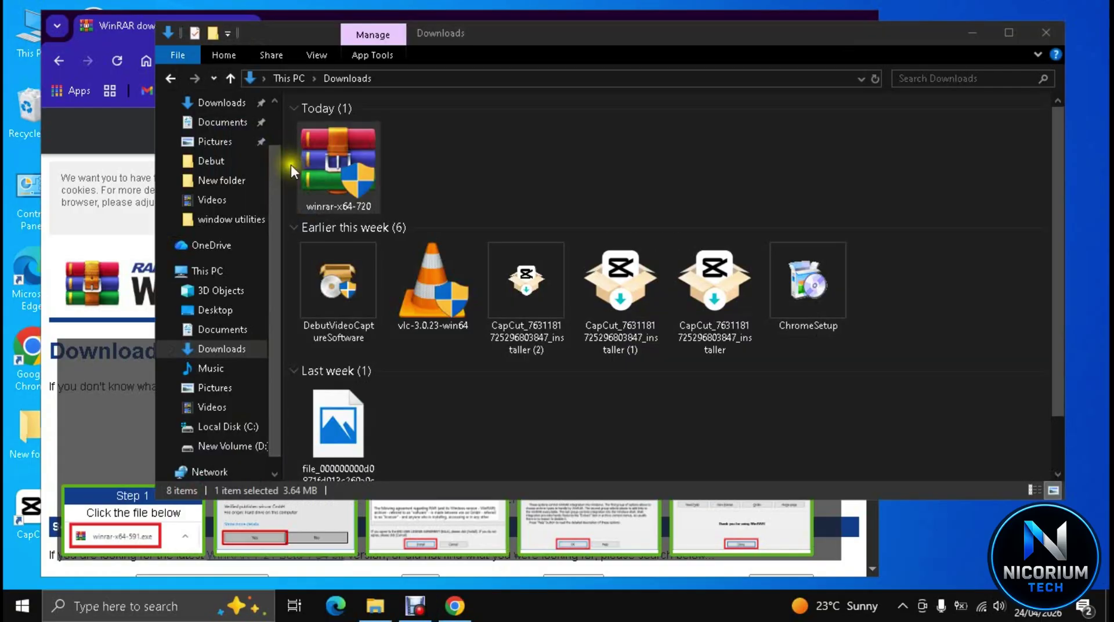
pyautogui.rightClick(333, 163)
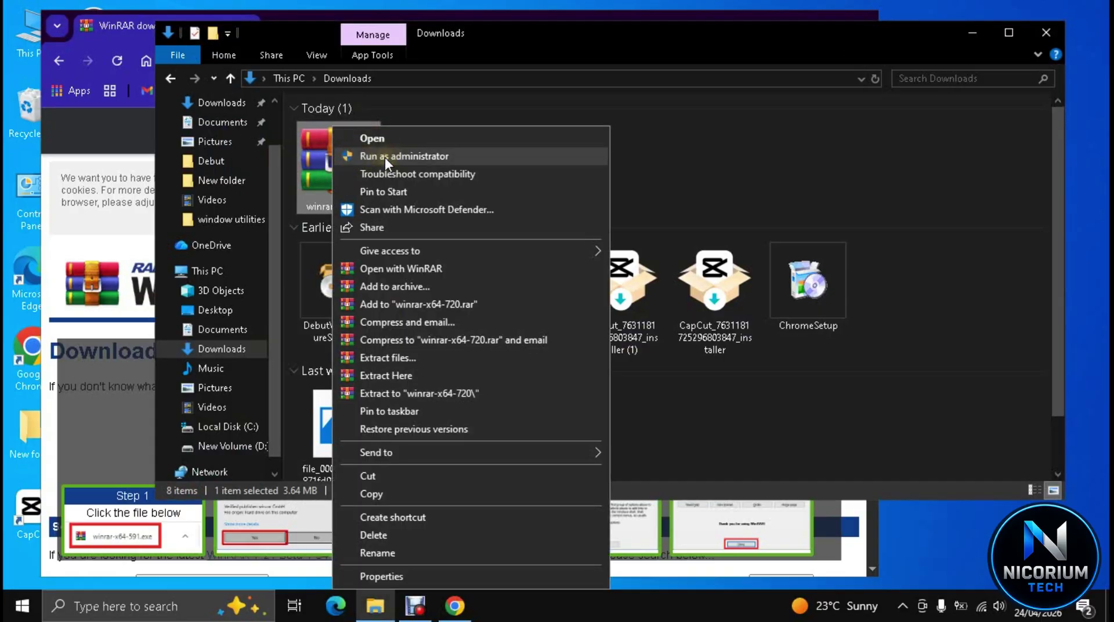
pyautogui.click(424, 154)
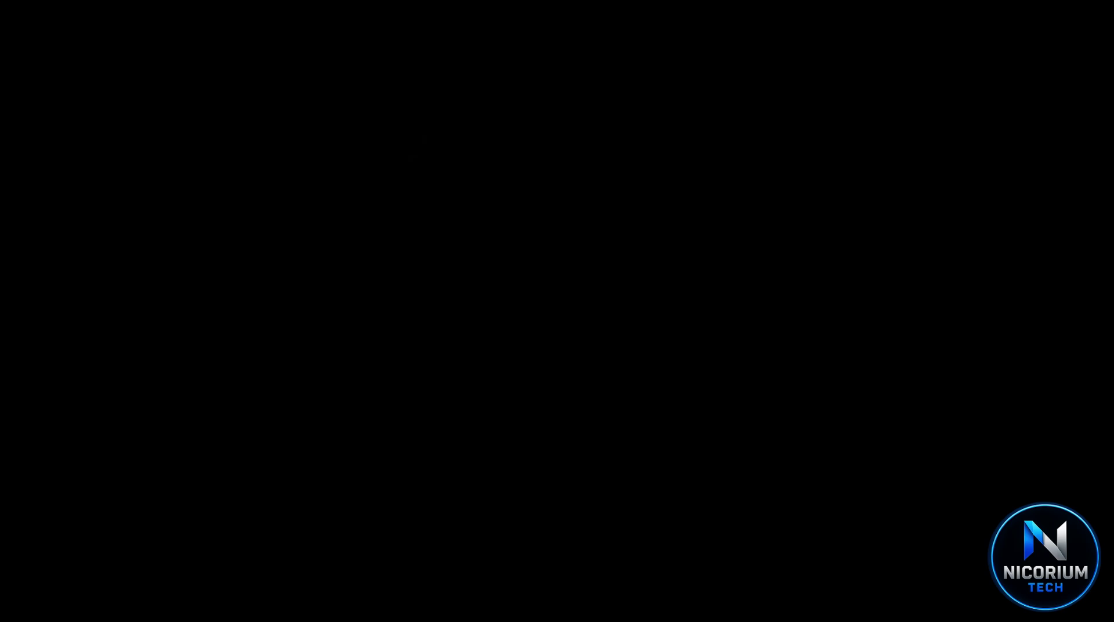
pyautogui.click(447, 415)
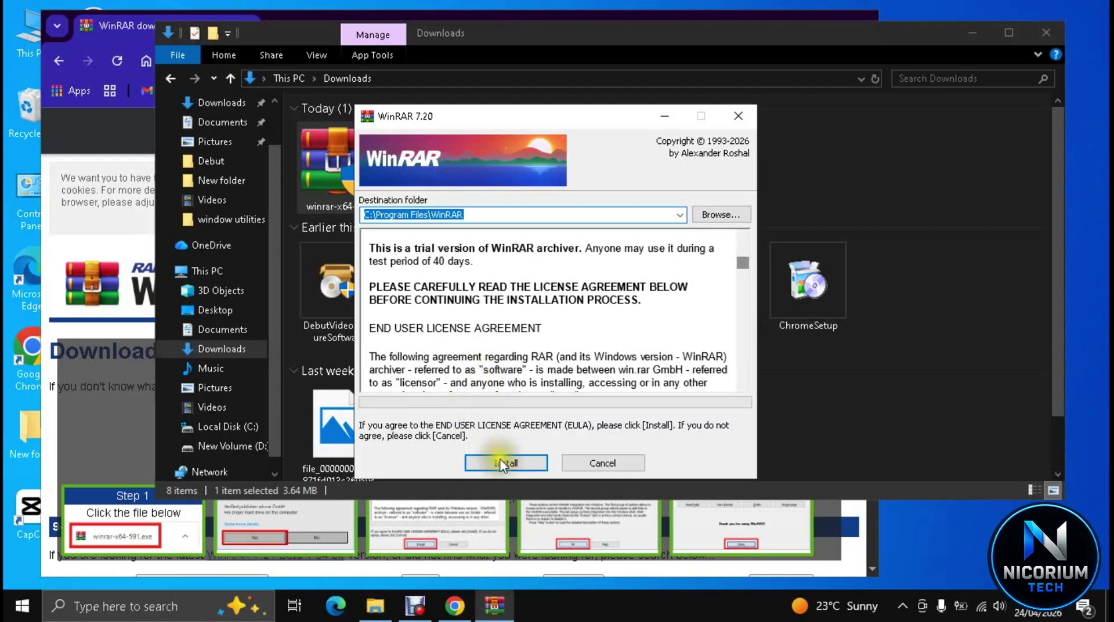
# Install WinRAR to the default destination folder, accept the default file associations and integration options, and finish the setup
pyautogui.click(506, 463)
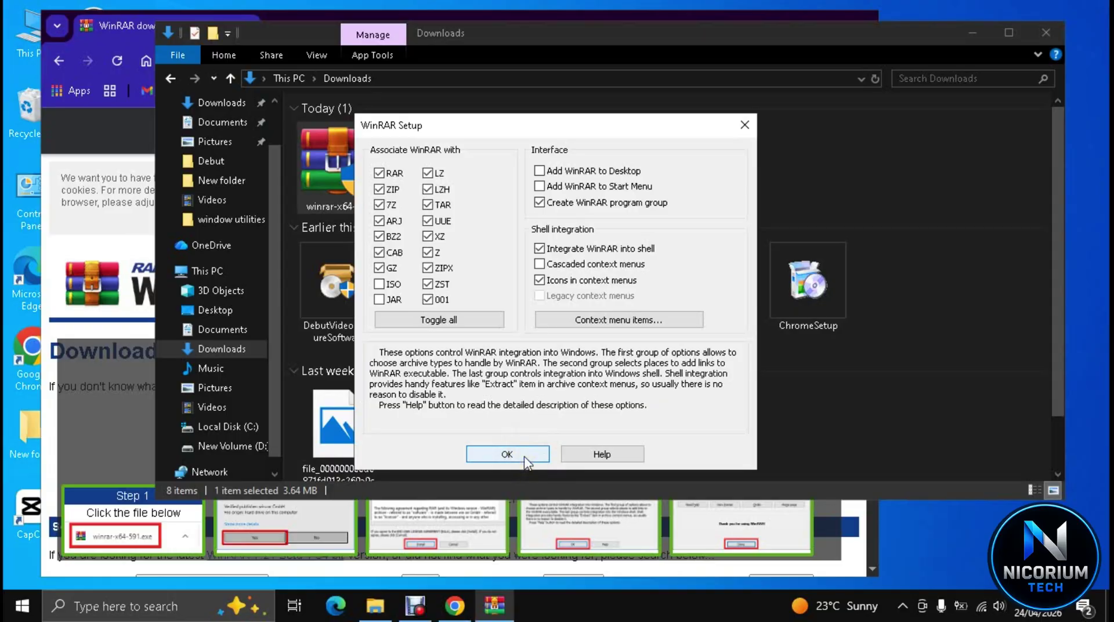
pyautogui.click(525, 460)
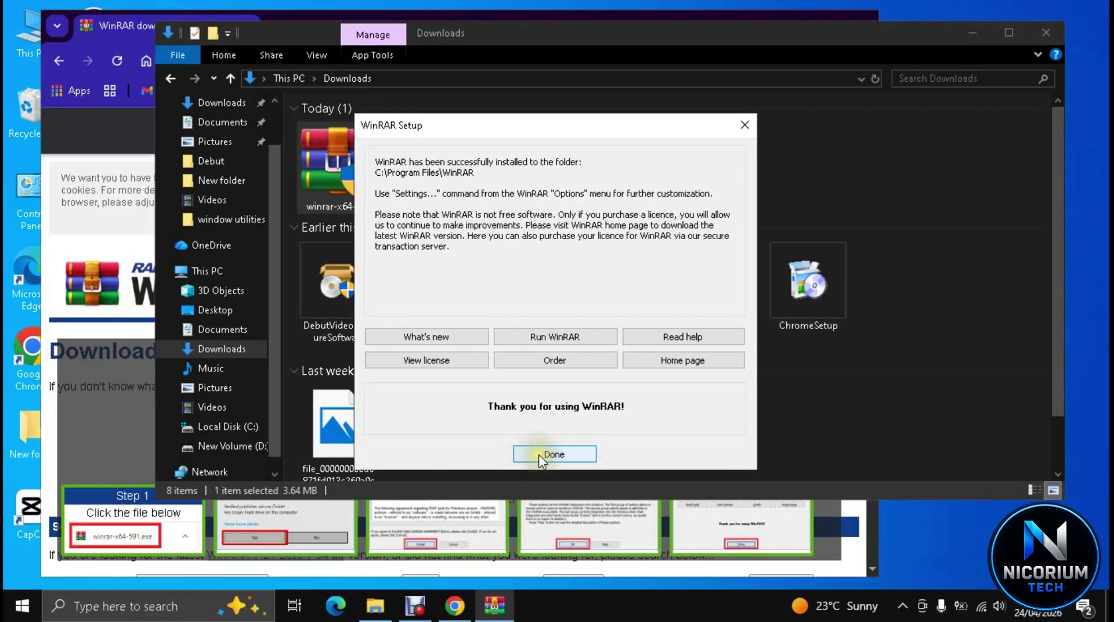
pyautogui.click(542, 454)
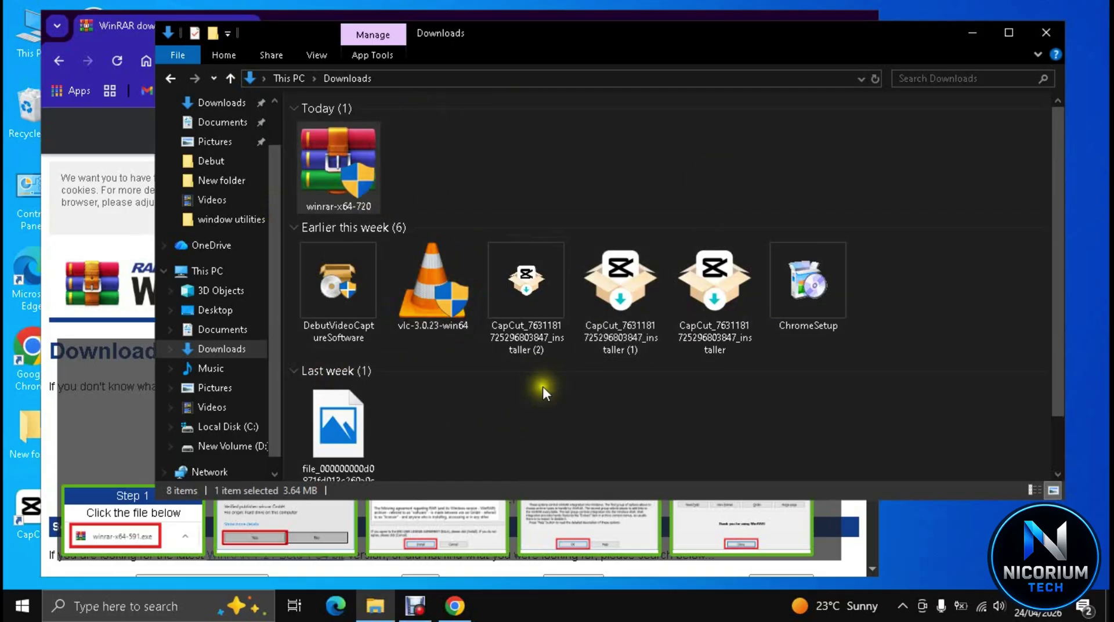
# Minimize the open windows and browse to the Downloads folder, starting from New folder on the desktop
pyautogui.click(973, 29)
pyautogui.click(789, 28)
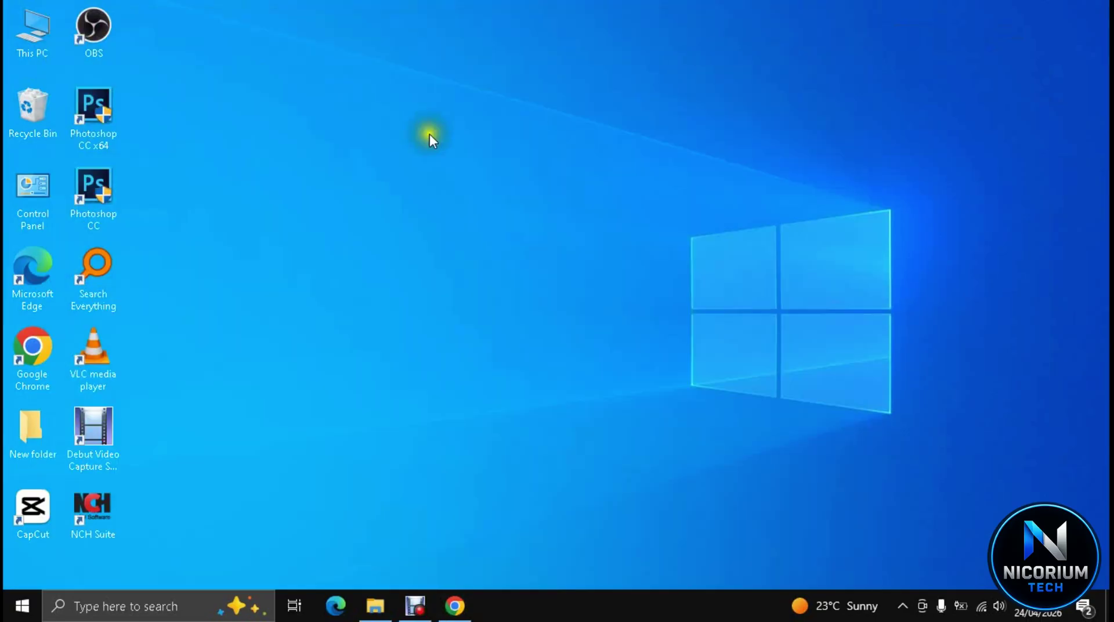
pyautogui.doubleClick(34, 426)
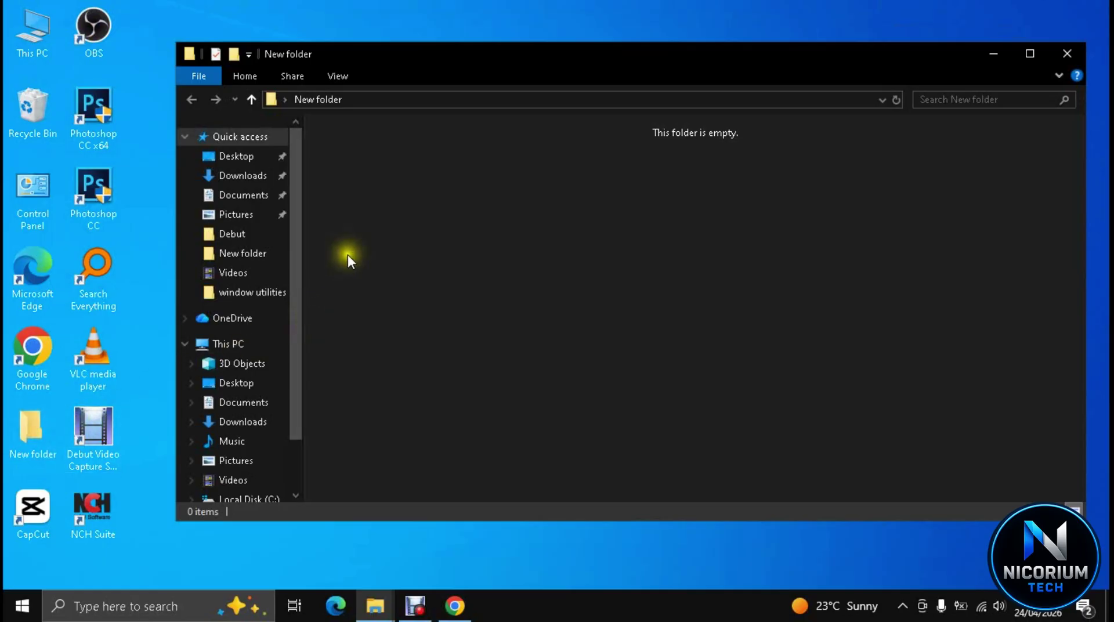
pyautogui.scroll(-2, 248, 409)
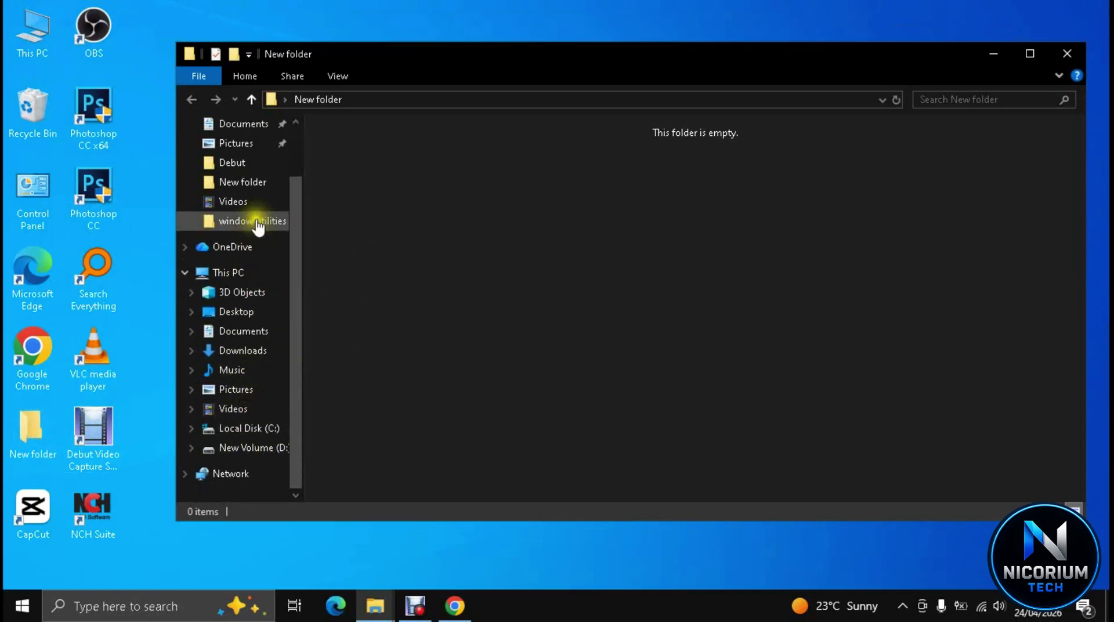
pyautogui.scroll(1, 248, 279)
pyautogui.click(247, 126)
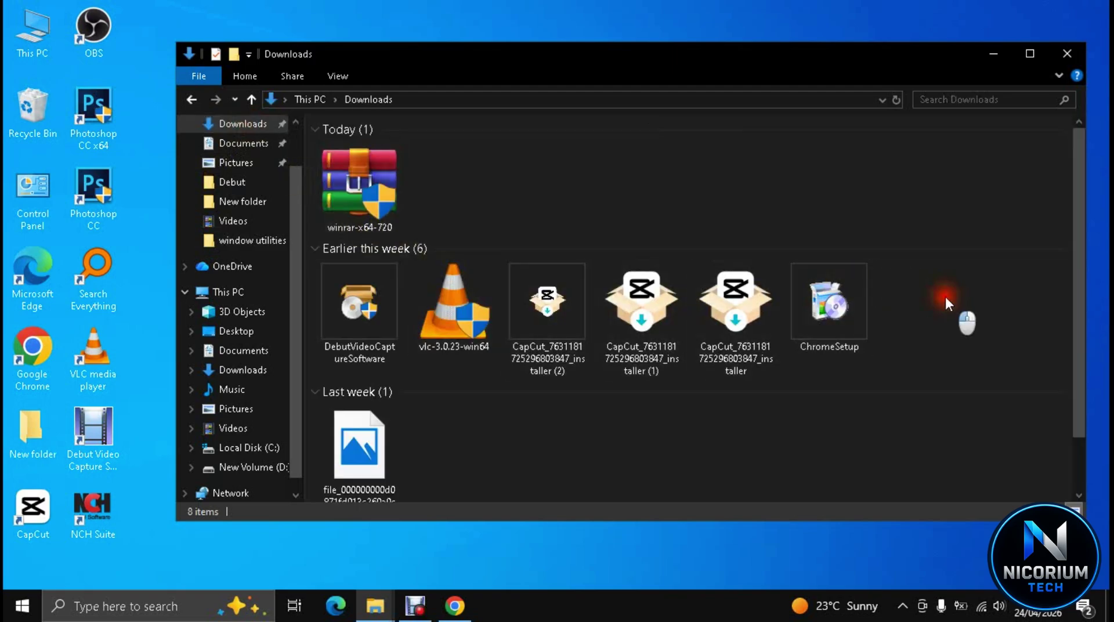
# Add the six installers under "Earlier this week" to a RAR archive named Downloads.rar with normal compression
pyautogui.moveTo(946, 297); pyautogui.dragTo(332, 318)
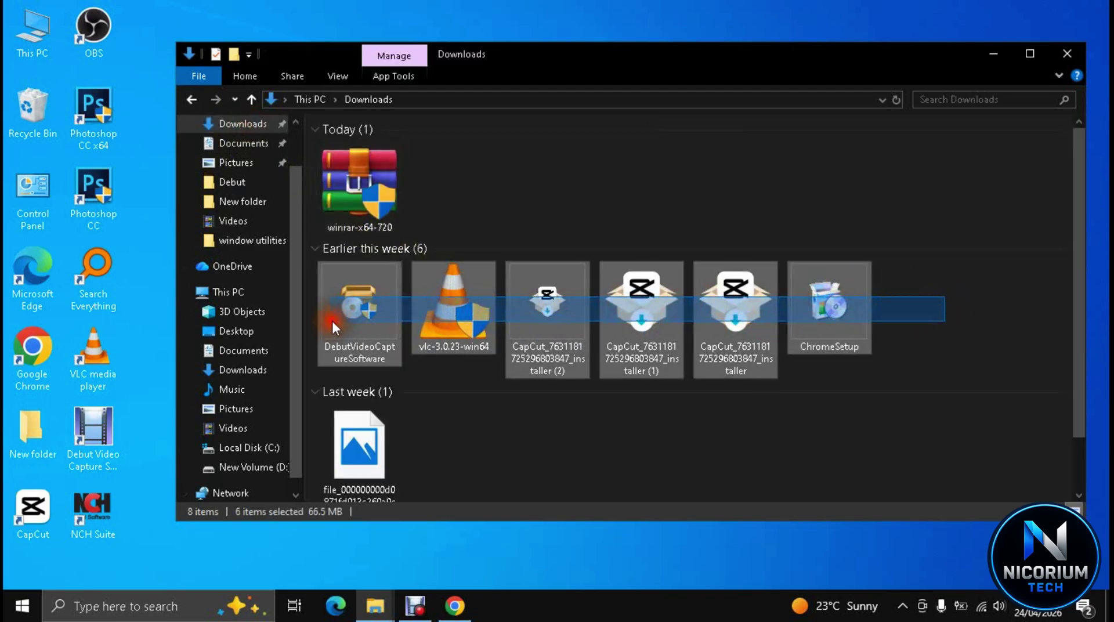
pyautogui.rightClick(552, 286)
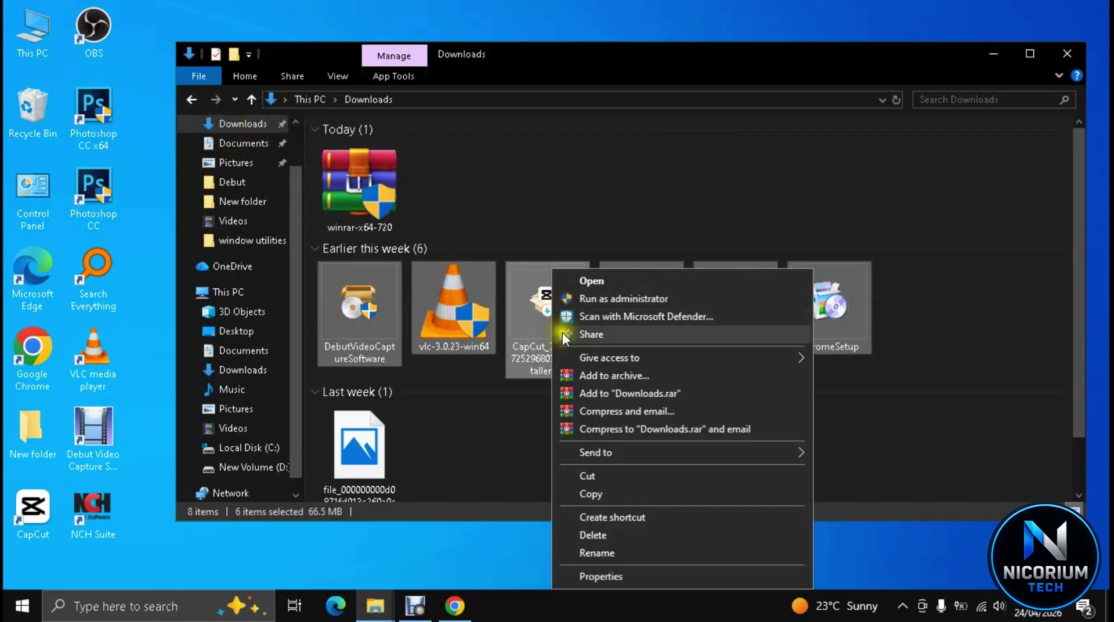
pyautogui.click(648, 378)
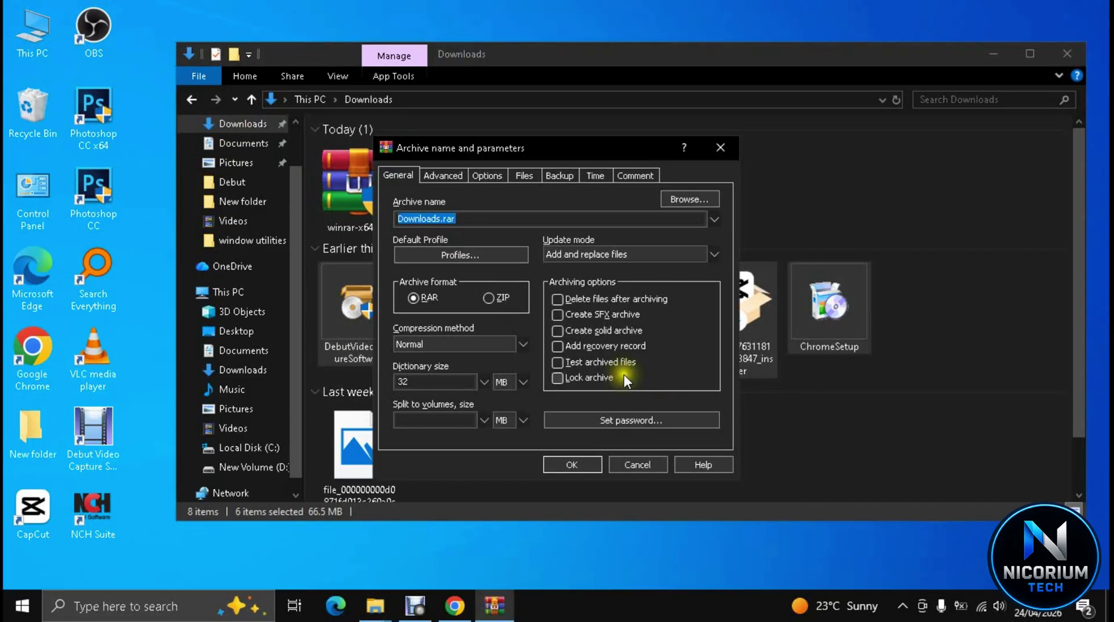
pyautogui.click(572, 464)
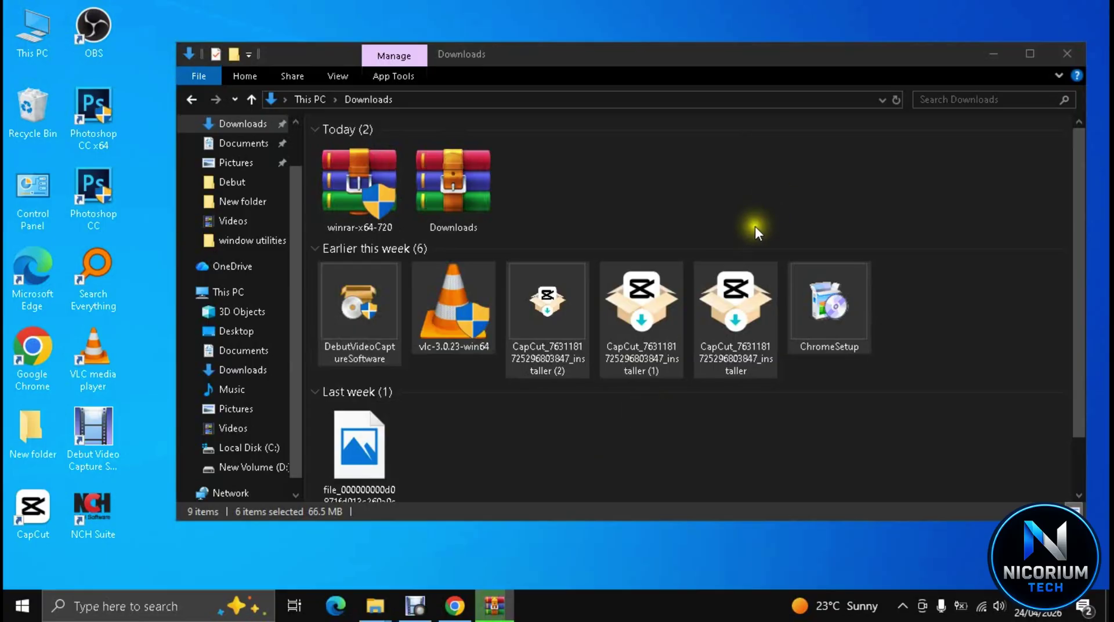
# Open the Downloads.rar archive in WinRAR, dismiss the pop-up window, review the archived files and close the archive
pyautogui.scroll(-1, 755, 227)
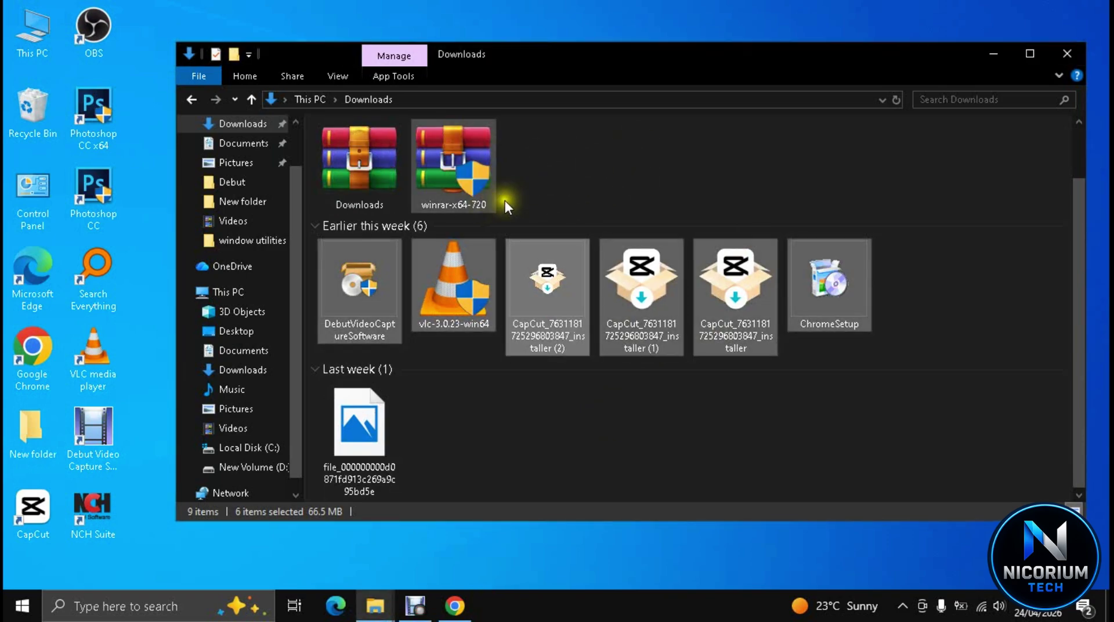
pyautogui.scroll(1, 545, 230)
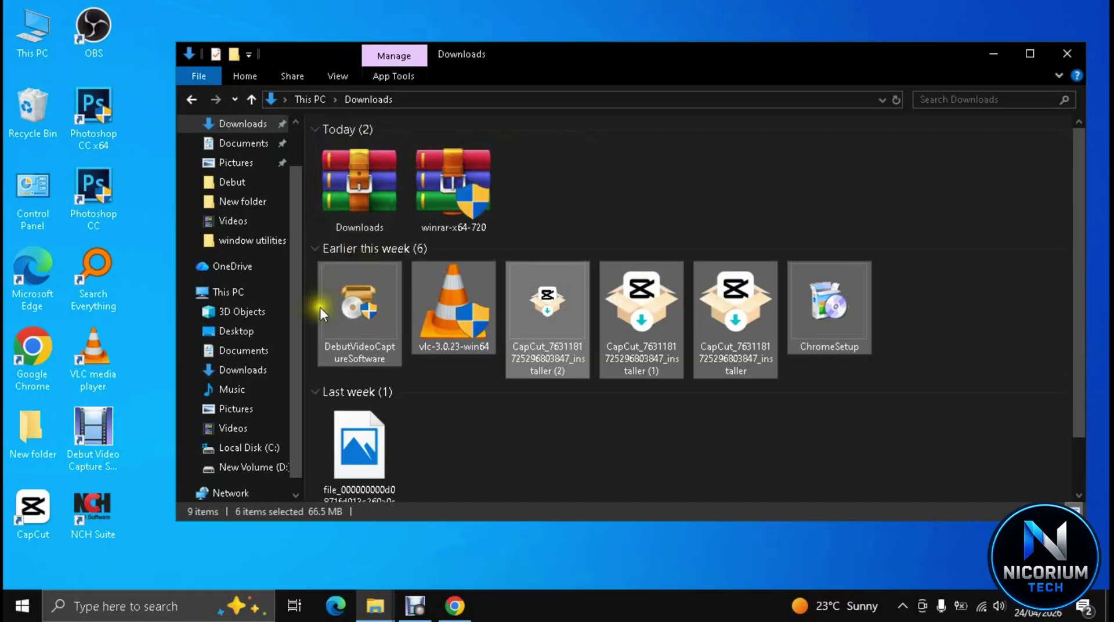
pyautogui.click(914, 324)
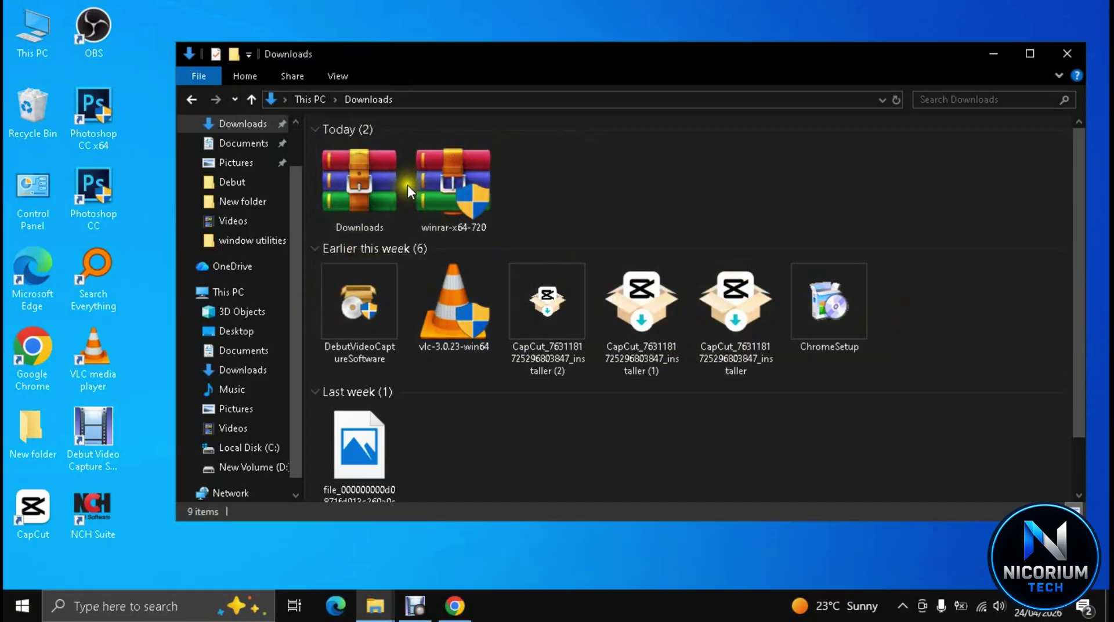
pyautogui.click(362, 180)
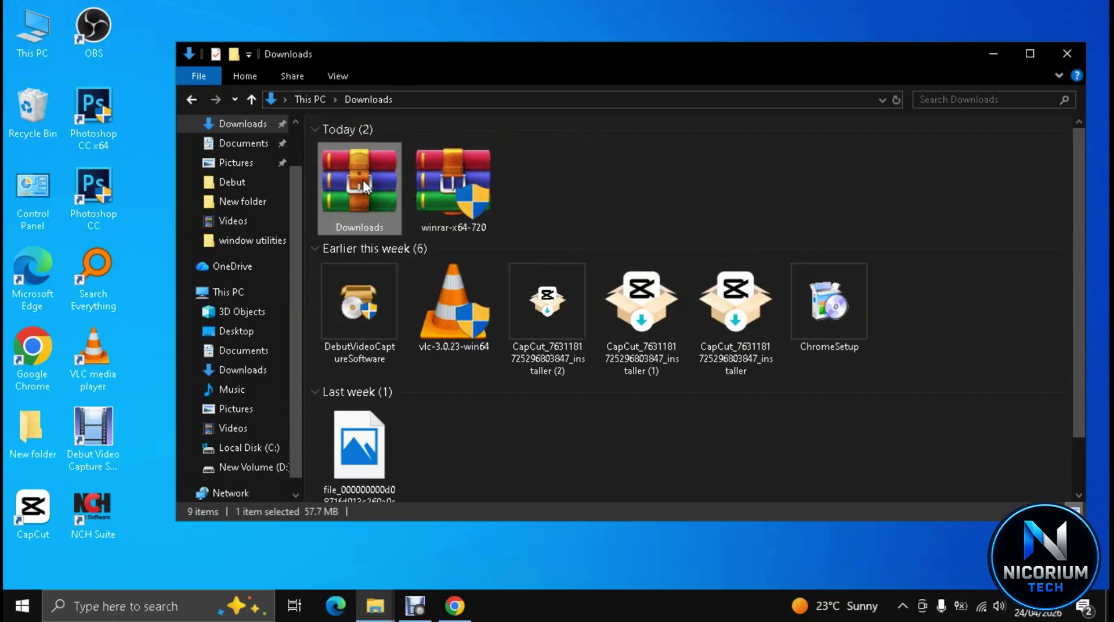
pyautogui.doubleClick(363, 180)
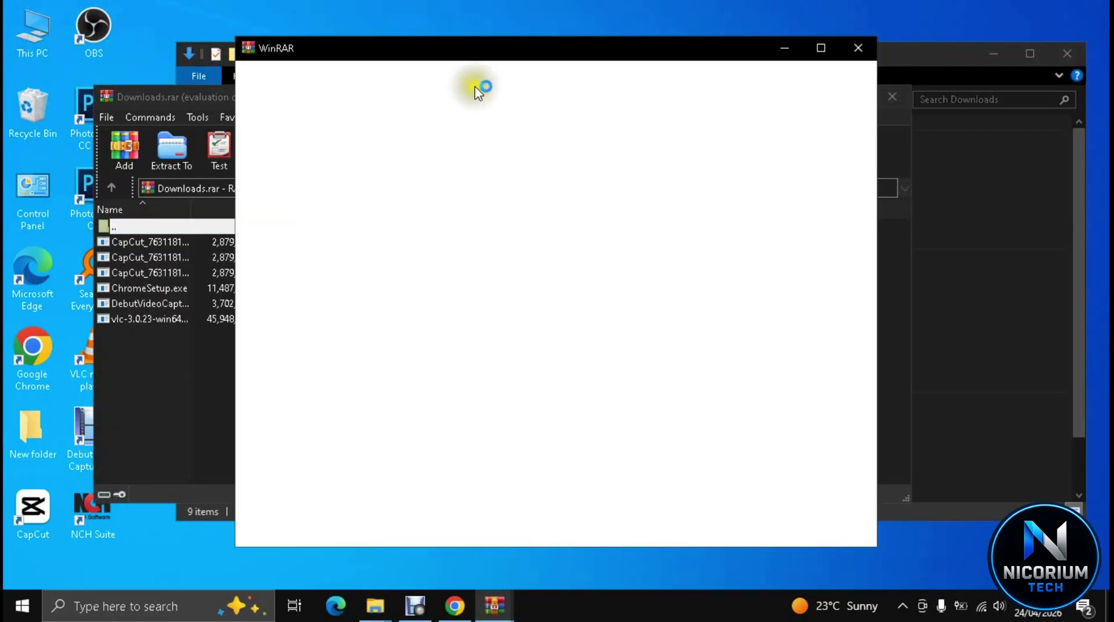
pyautogui.click(859, 47)
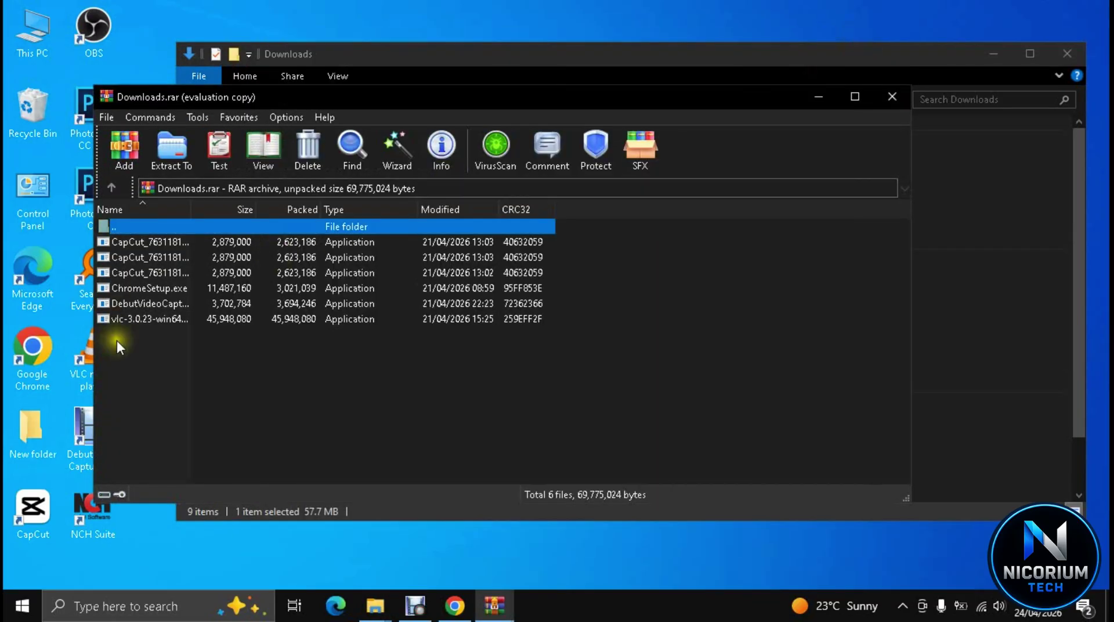
pyautogui.moveTo(121, 338); pyautogui.dragTo(147, 329)
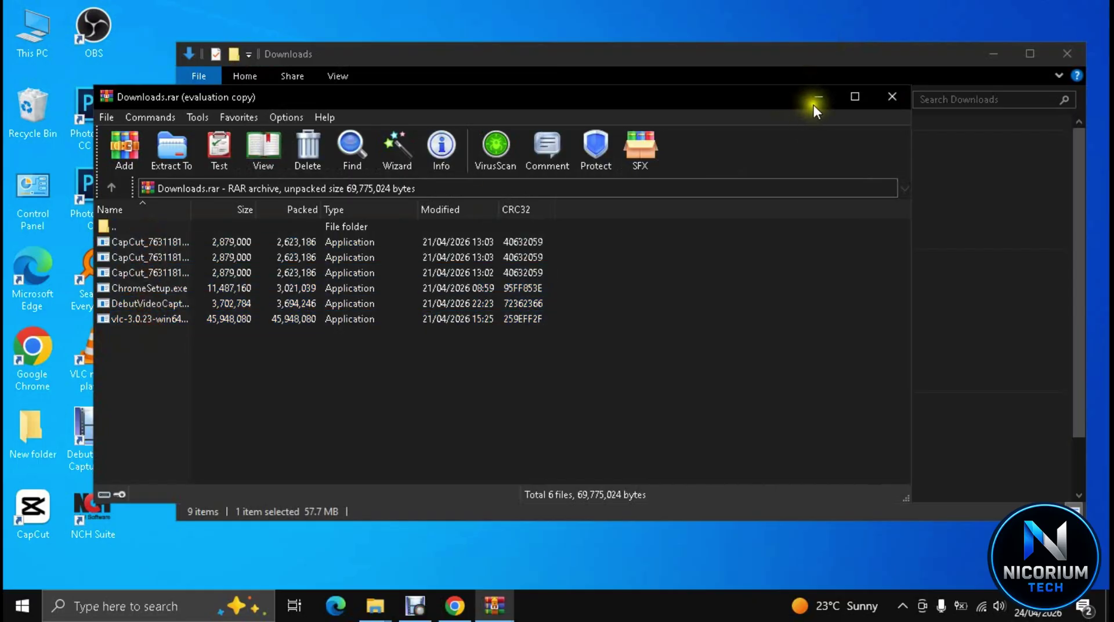
pyautogui.click(894, 97)
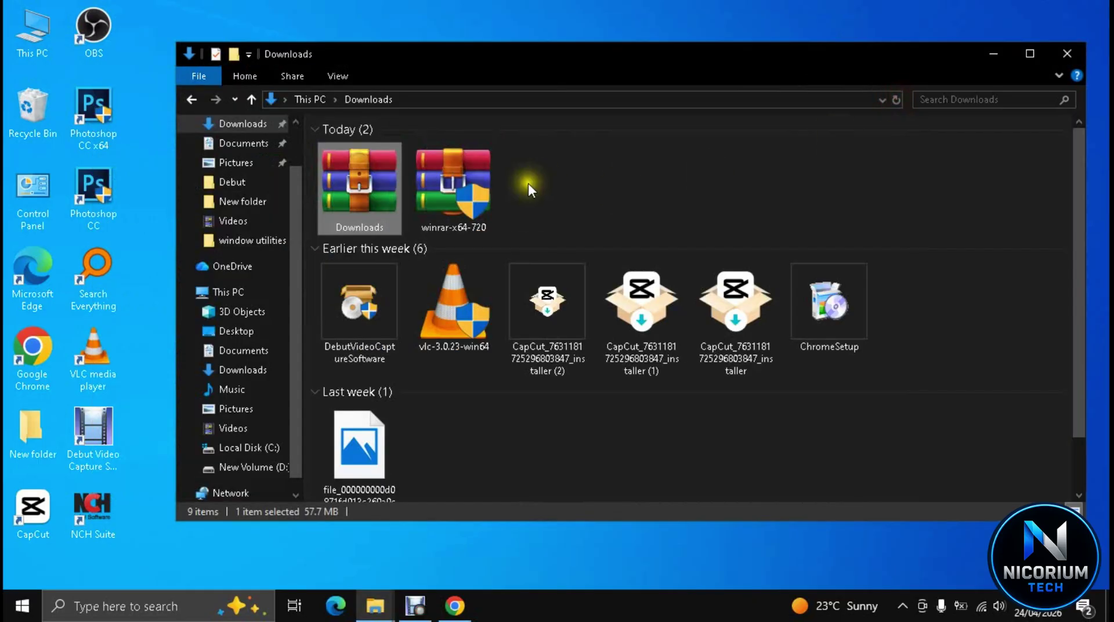
# Extract the Downloads.rar archive into the Documents folder and select all the extracted files there
pyautogui.rightClick(371, 176)
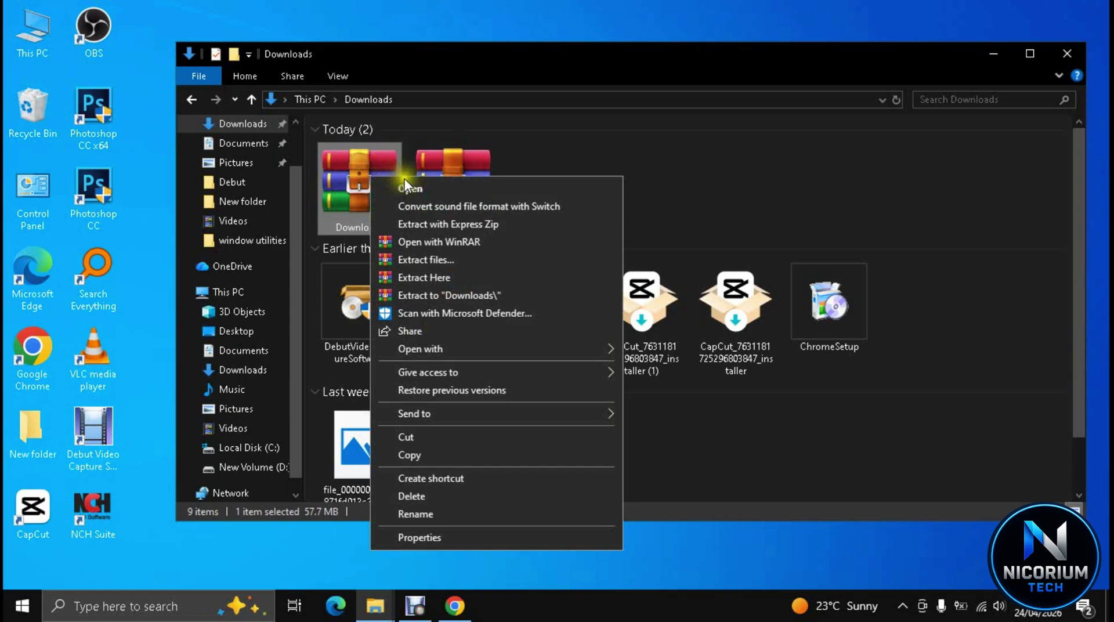
pyautogui.click(433, 261)
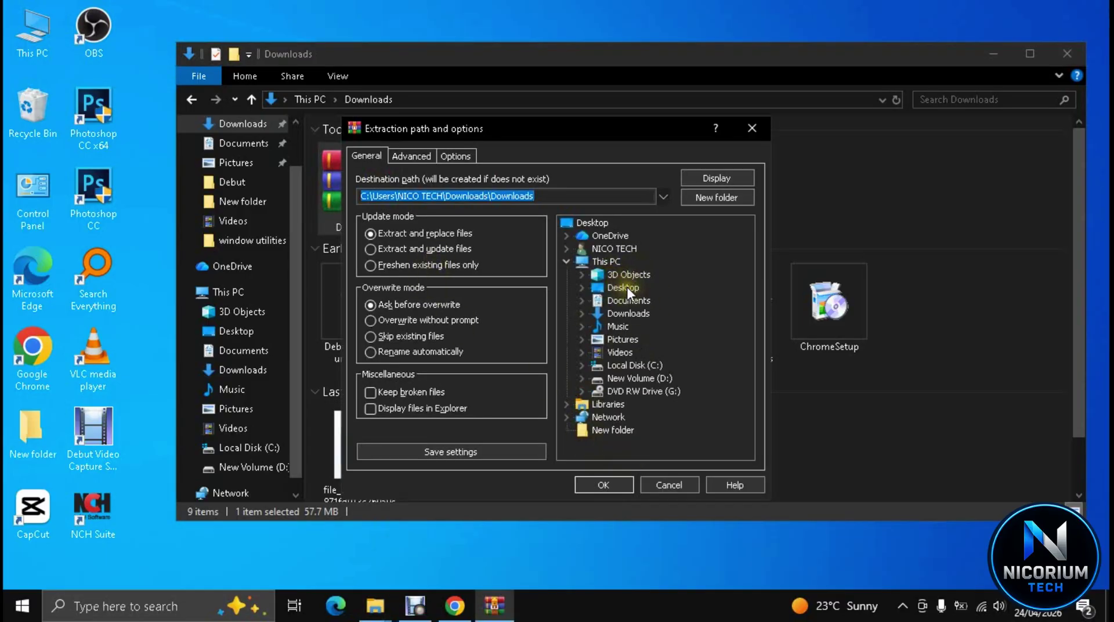
pyautogui.click(626, 287)
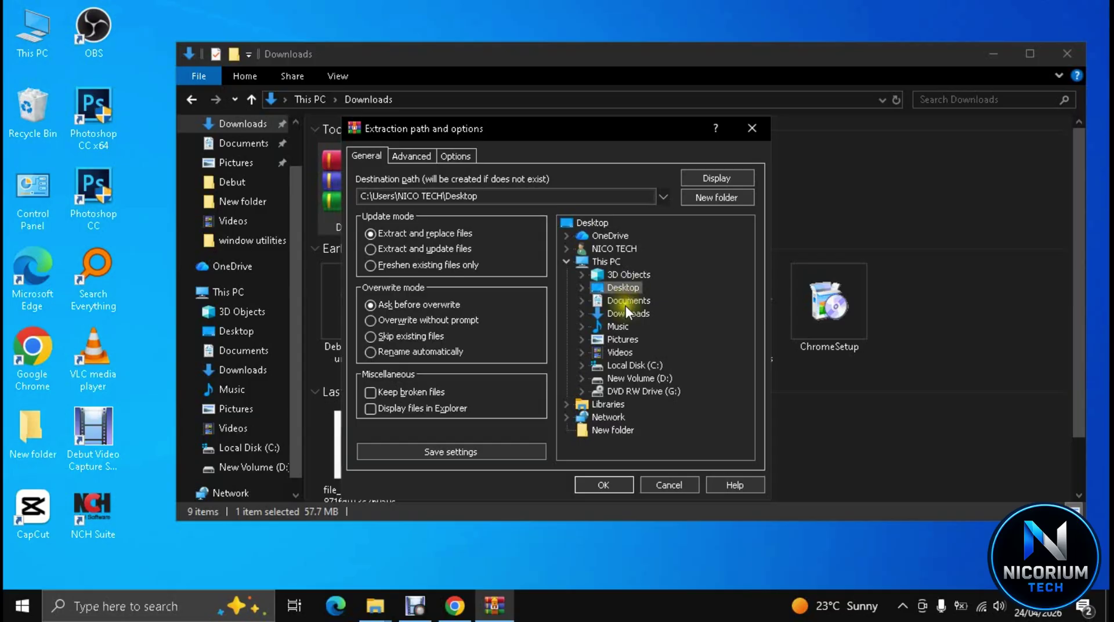
pyautogui.click(629, 301)
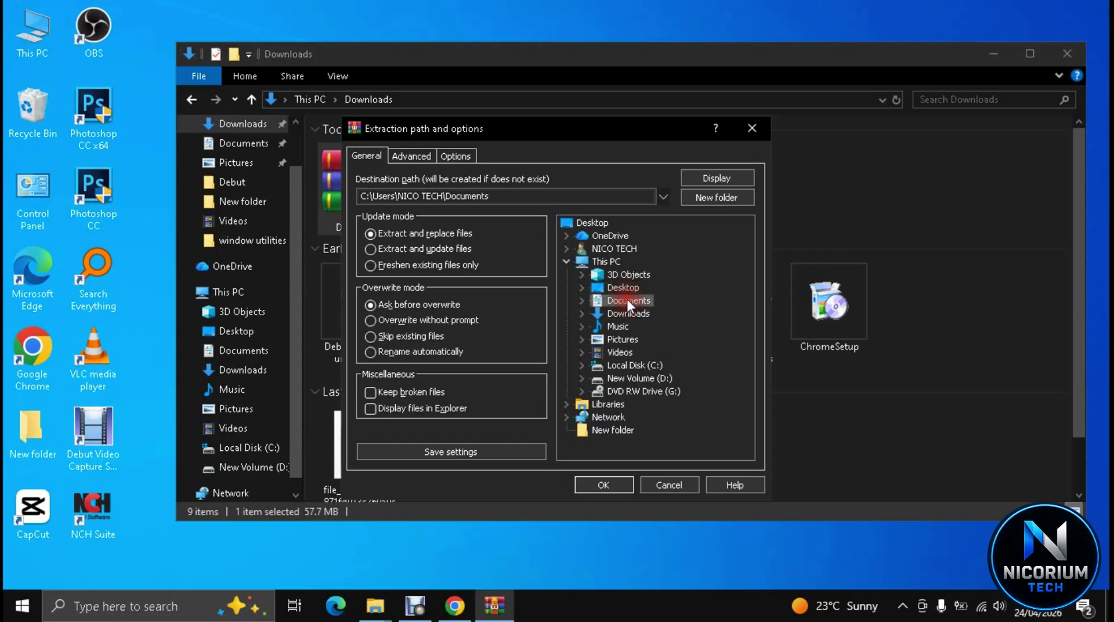
pyautogui.click(615, 482)
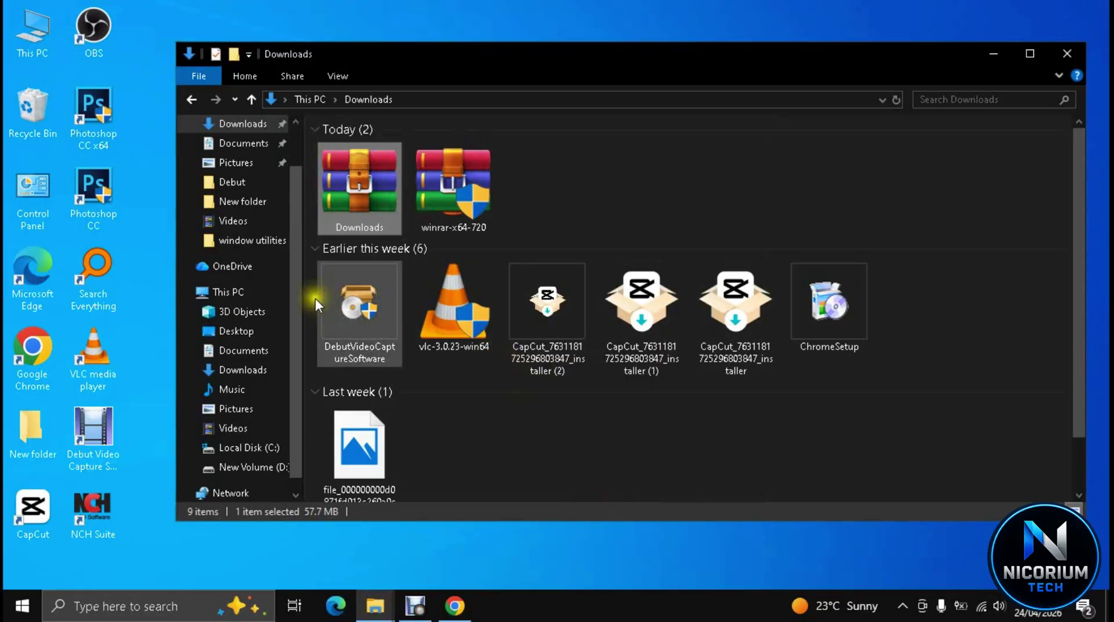
pyautogui.click(258, 143)
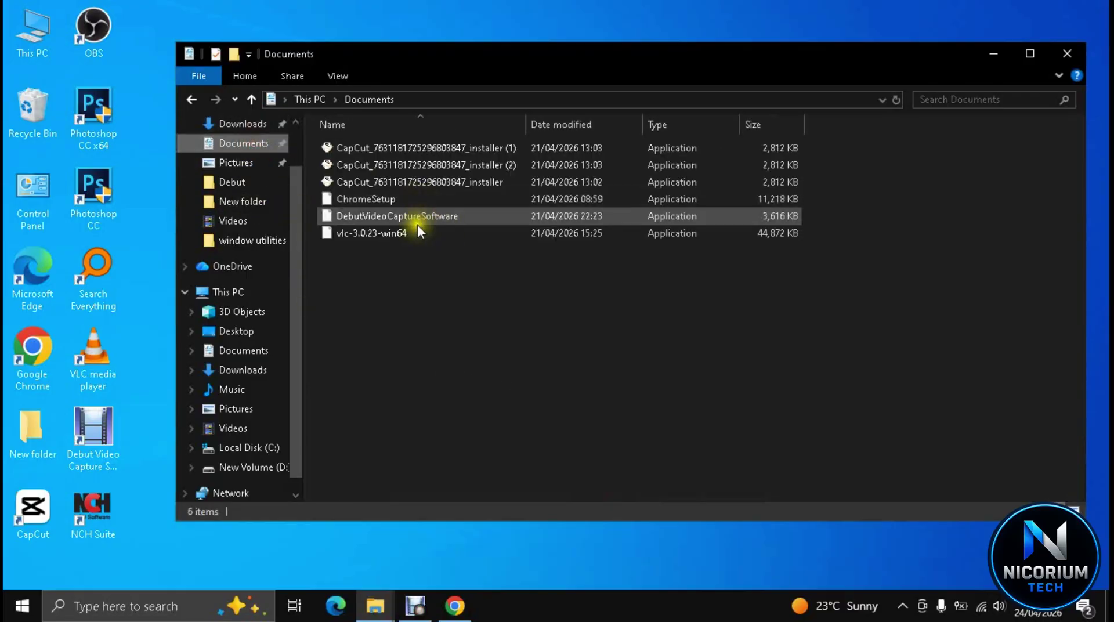
pyautogui.moveTo(371, 263); pyautogui.dragTo(401, 151)
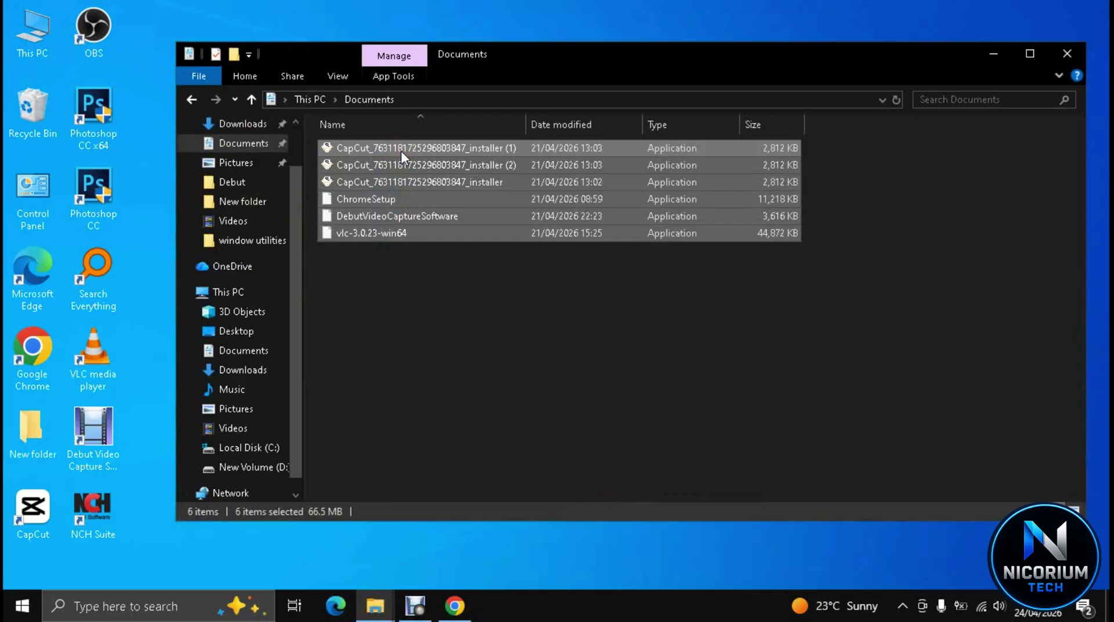